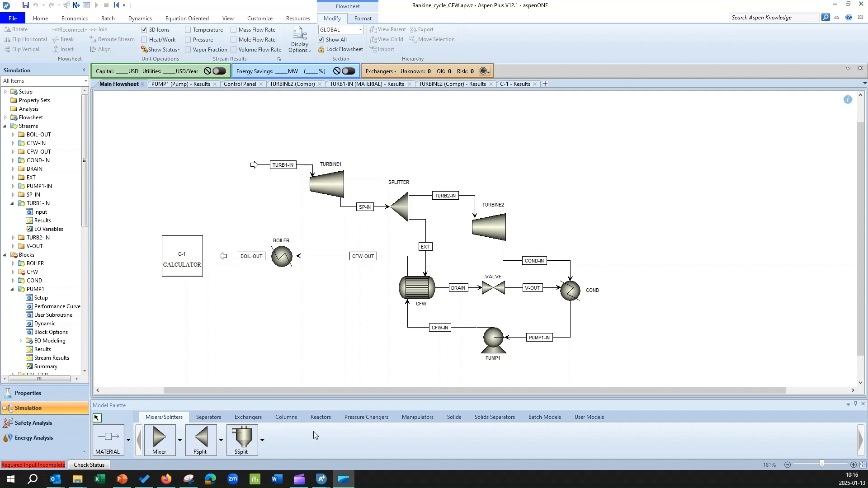
left_click(248, 416)
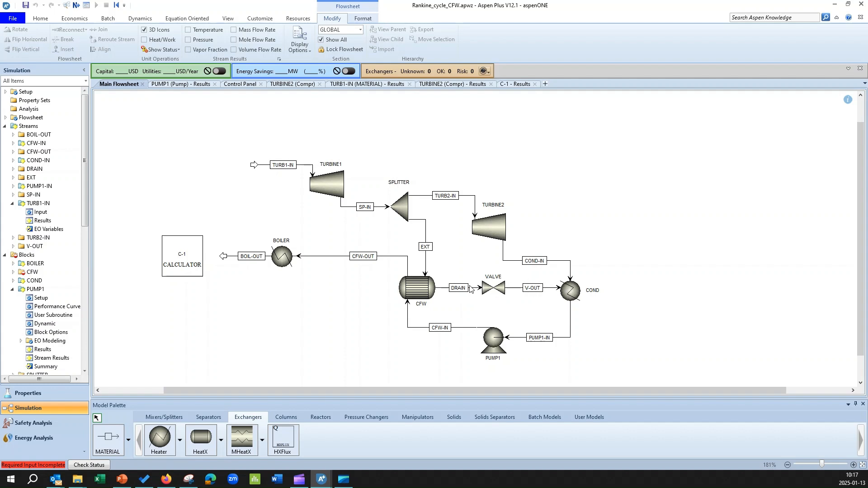
left_click(367, 418)
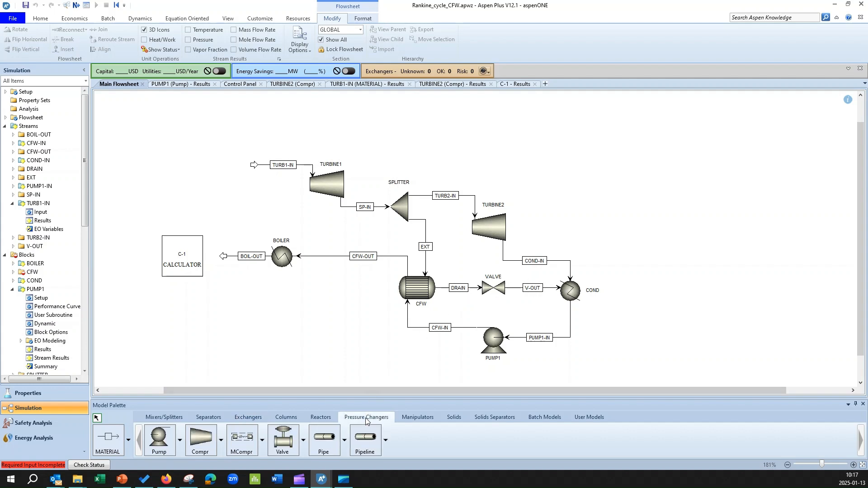
left_click(303, 441)
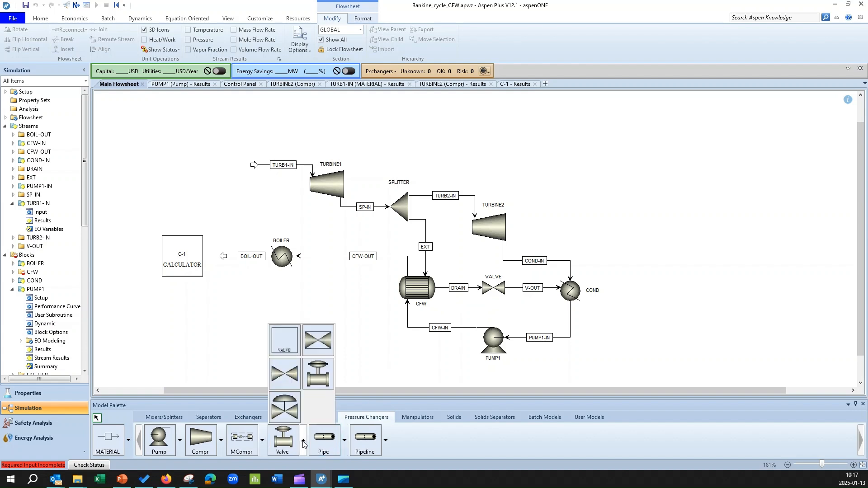
left_click(302, 442)
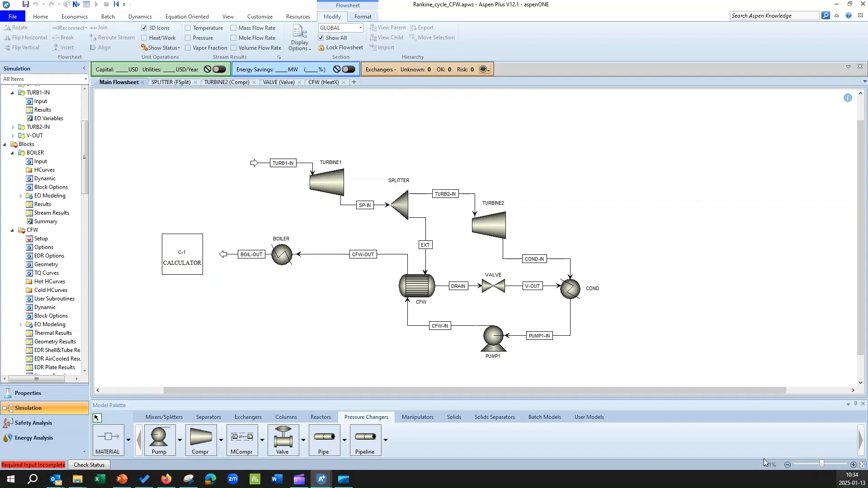
Specify the CFW heat exchanger by a hot stream outlet vapor fraction of 0
left_click(76, 5)
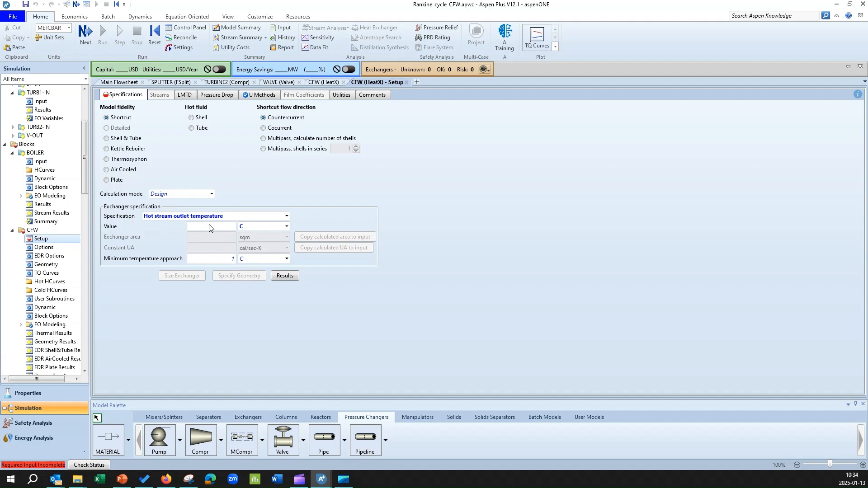
left_click(286, 217)
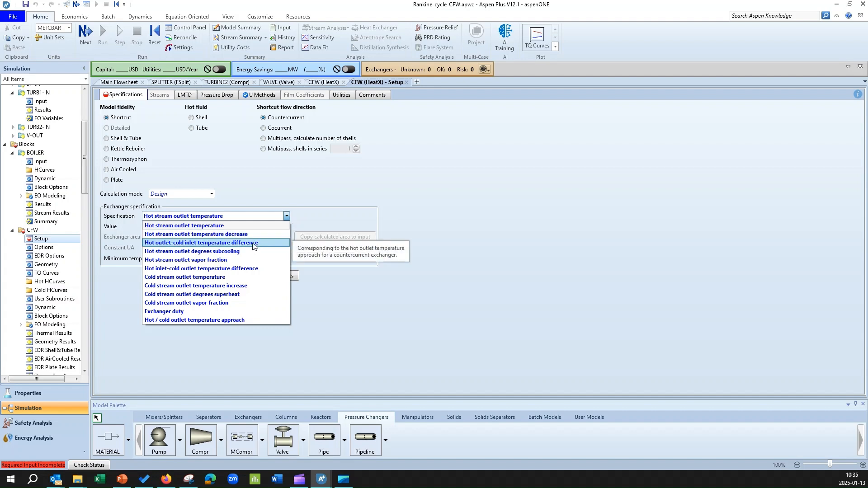
left_click(248, 261)
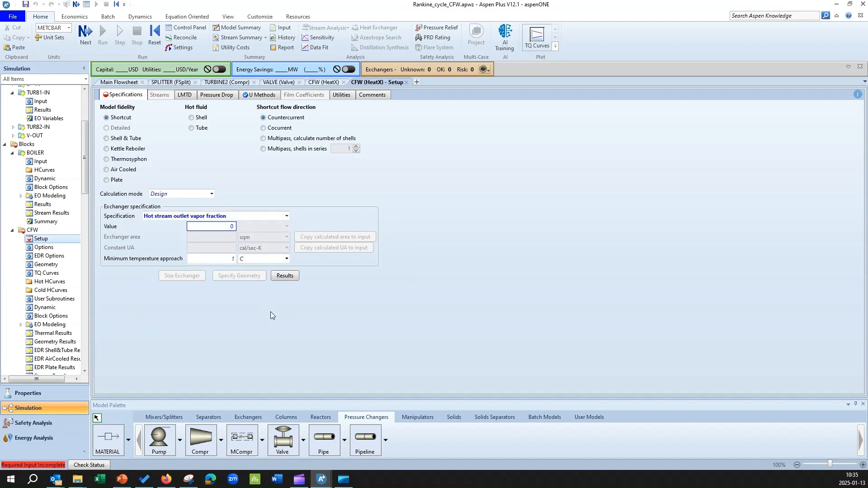
Set the split fraction of the EXT stream leaving SPLITTER to 0,2
left_click(85, 34)
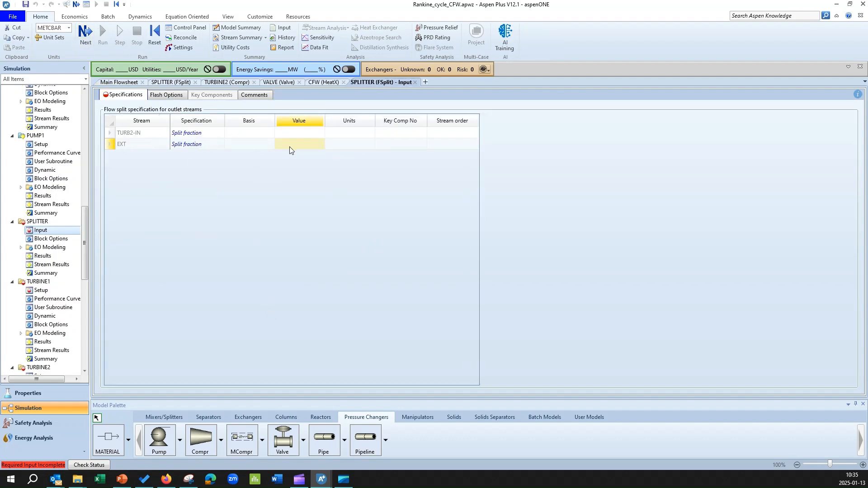
left_click(294, 148)
type("0,2")
key("Return")
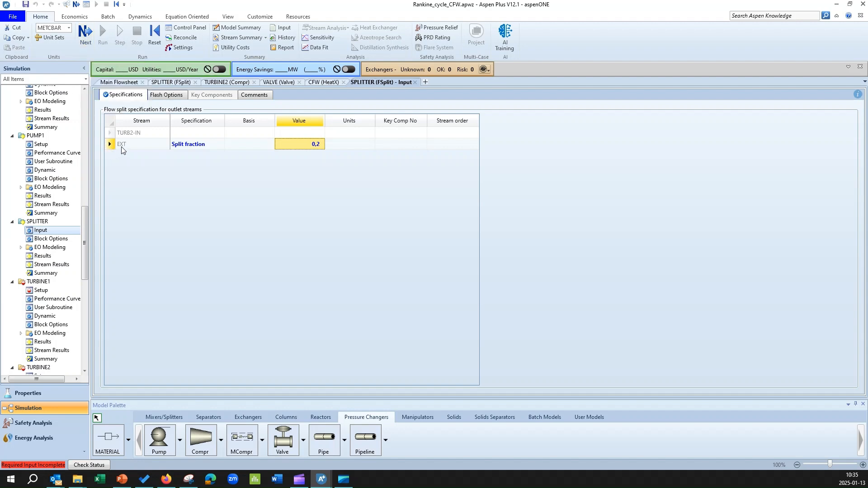
Set the discharge pressure of TURBINE1 to 1,2 MPa
left_click(86, 36)
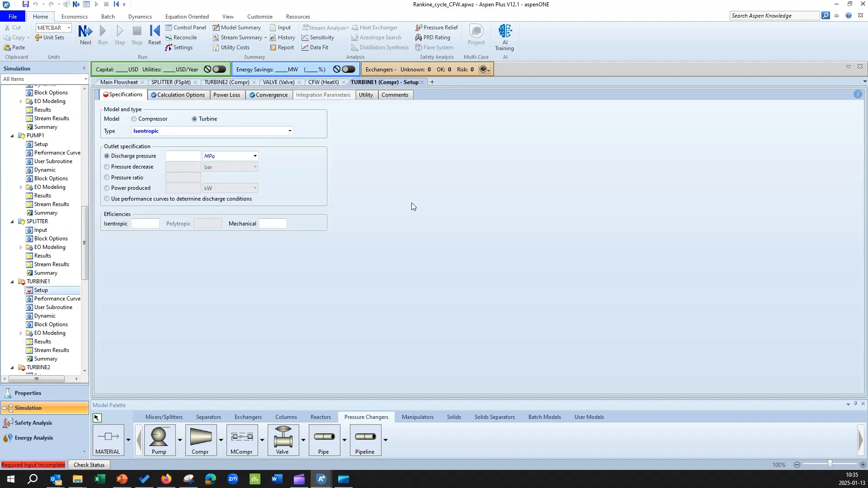
left_click(181, 155)
type("1,2")
left_click(231, 329)
Set the discharge pressure of TURBINE2 and the outlet pressure of VALVE to 10 kPa each
left_click(81, 47)
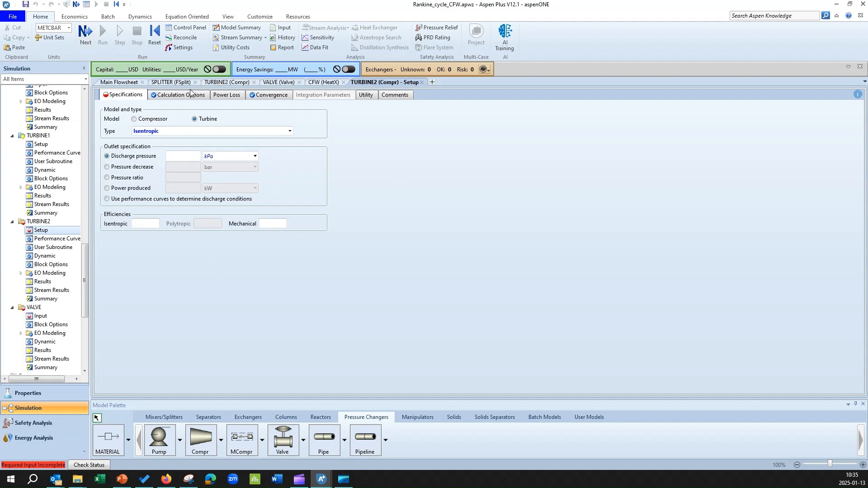
left_click(186, 156)
type("10")
key("Return")
left_click(89, 39)
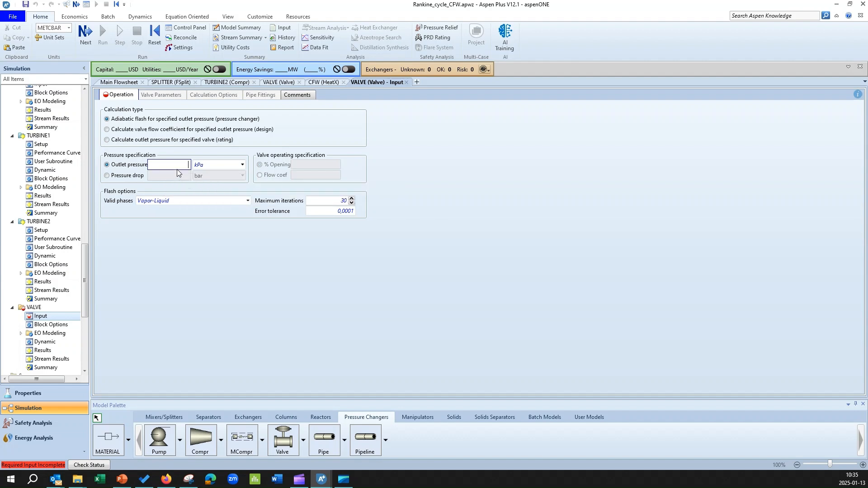
key("Return")
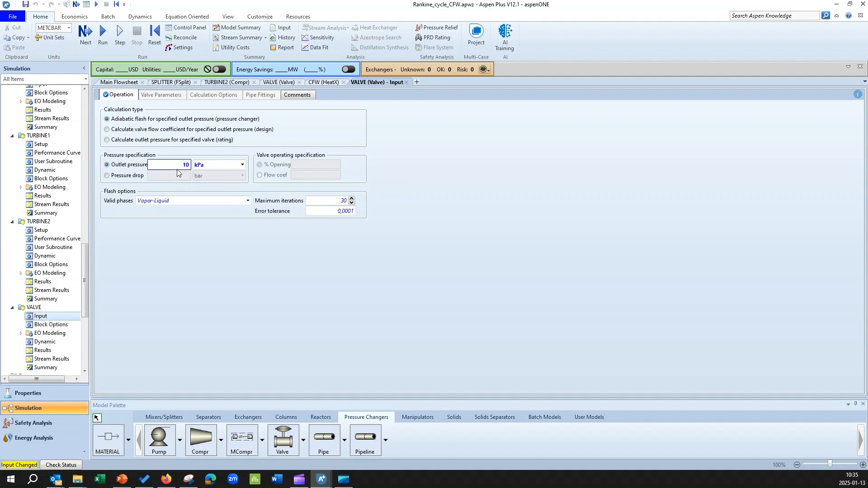
Run the simulation with the completed inputs and review the calculation messages
left_click(88, 44)
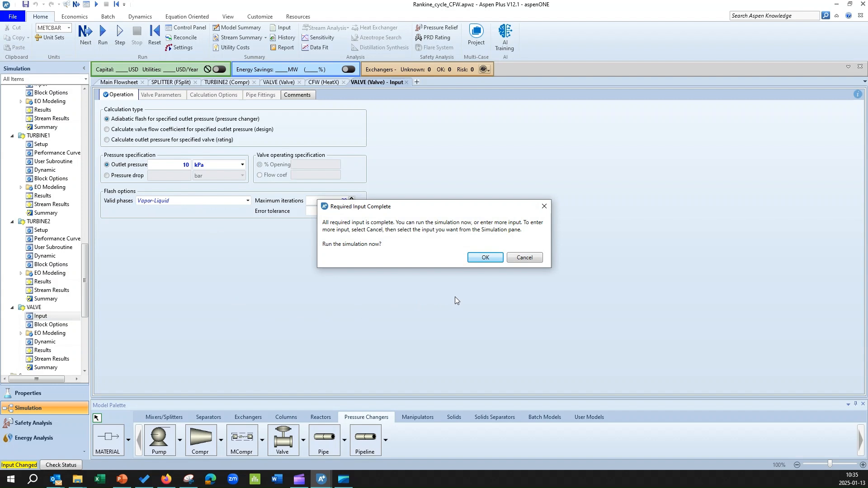
left_click(485, 259)
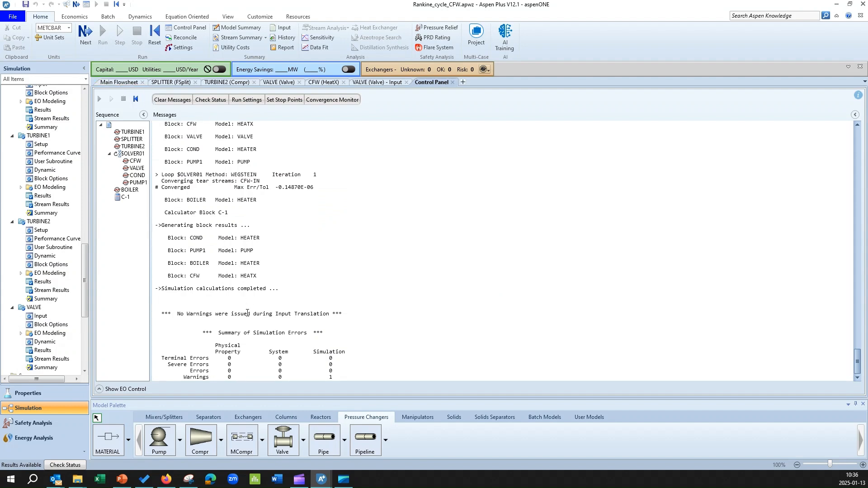
scroll(247, 313, "up", 5)
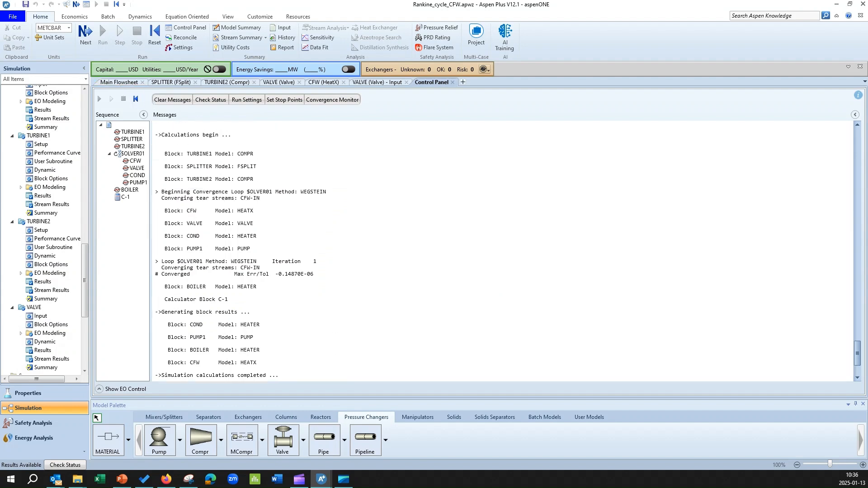
Show temperature, pressure, heat/work and, only briefly, mass flow rate on the main flowsheet, and move the results legend clear of the TURB1-IN stream
left_click(116, 82)
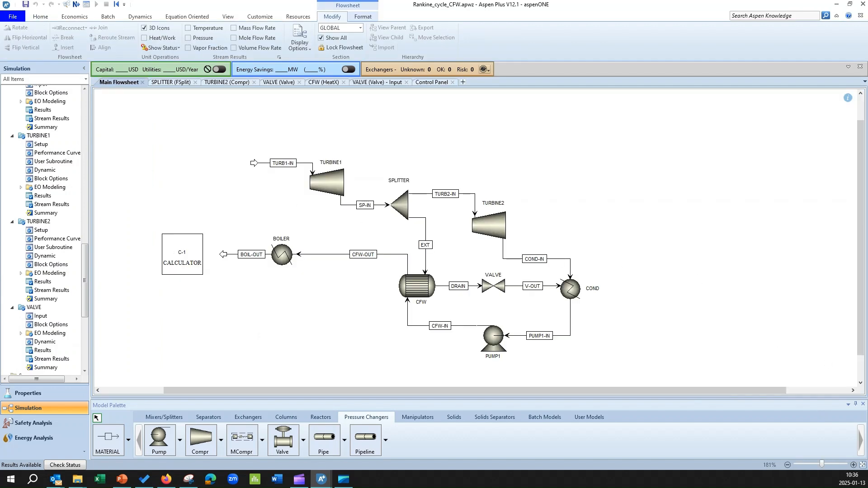
left_click(190, 29)
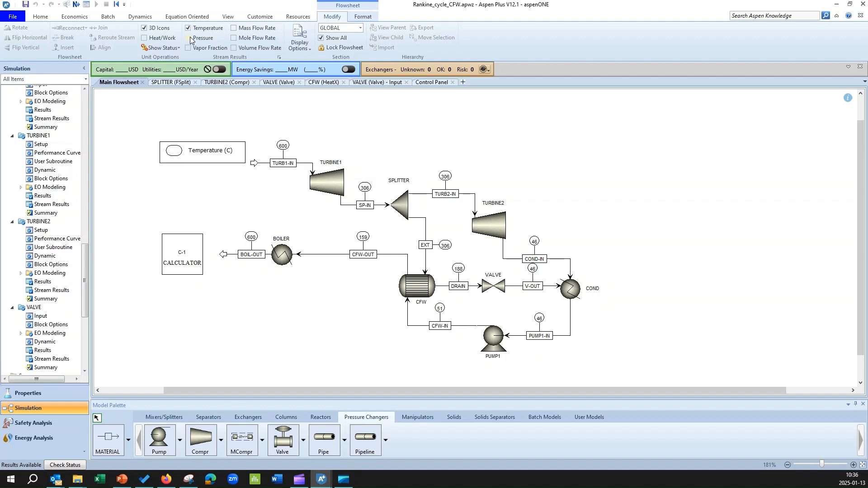
left_click(190, 39)
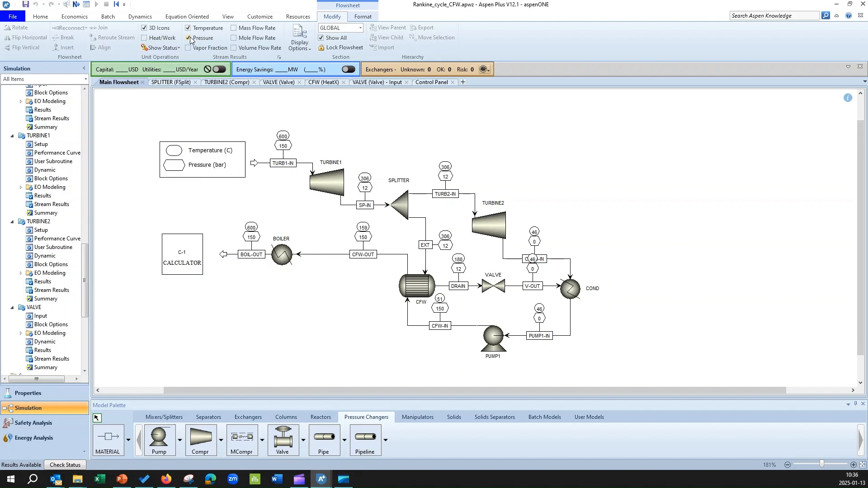
left_click(234, 30)
left_click(144, 38)
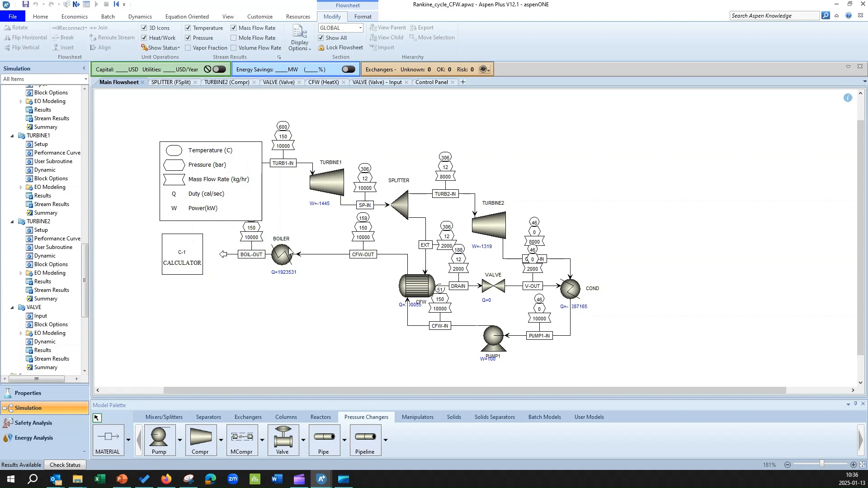
left_click_drag(237, 155, 205, 151)
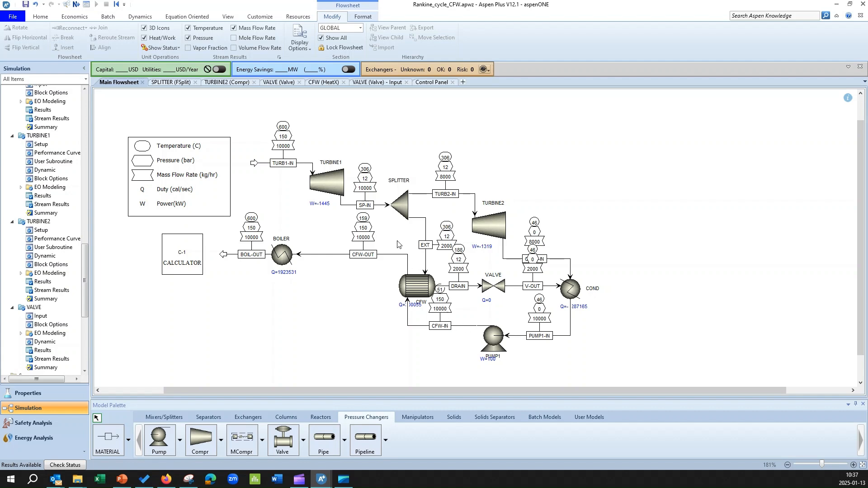
left_click(233, 28)
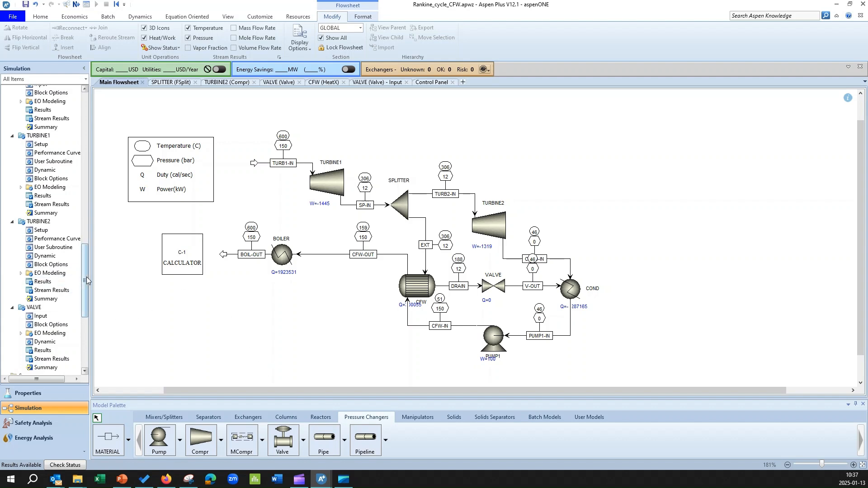
Open the input form of calculator C-1 under the flowsheeting options
left_click_drag(86, 277, 84, 125)
left_click(5, 124)
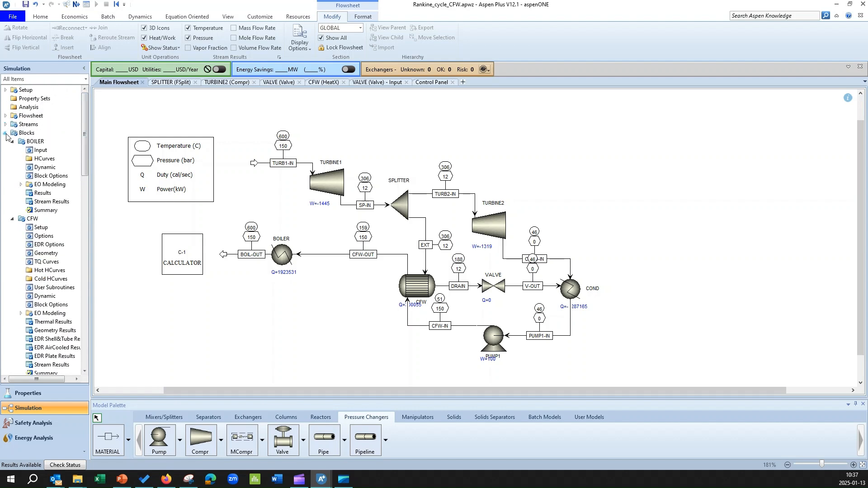
left_click(5, 133)
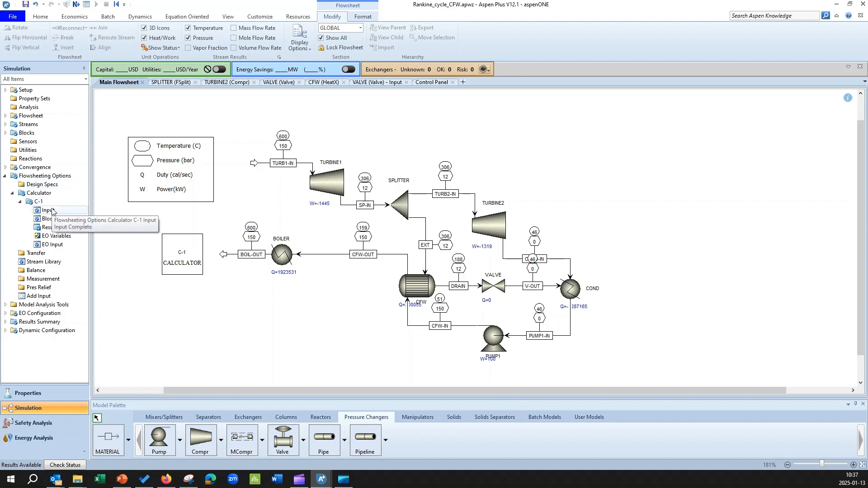
left_click(51, 209)
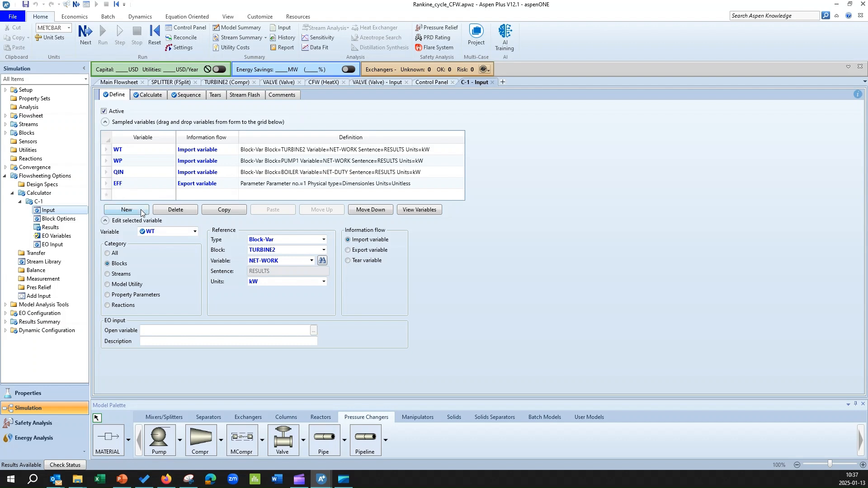
Duplicate the WT variable definition into the empty row of calculator C-1's variable list
left_click(107, 149)
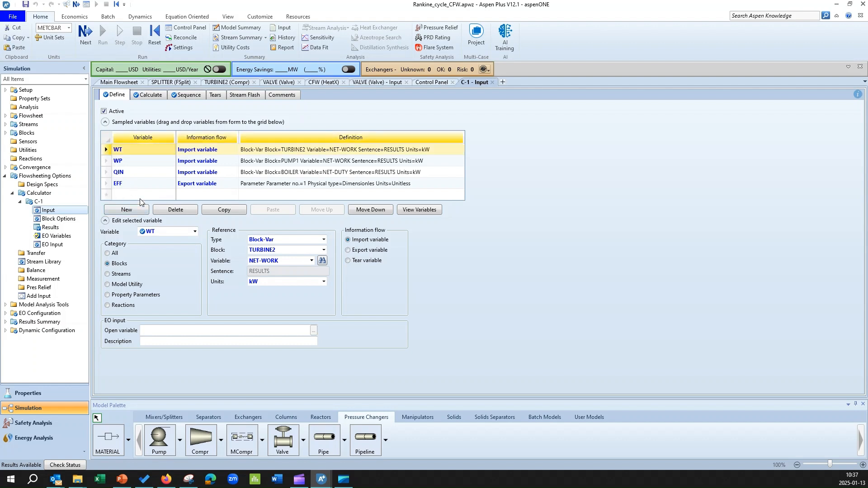
left_click(215, 210)
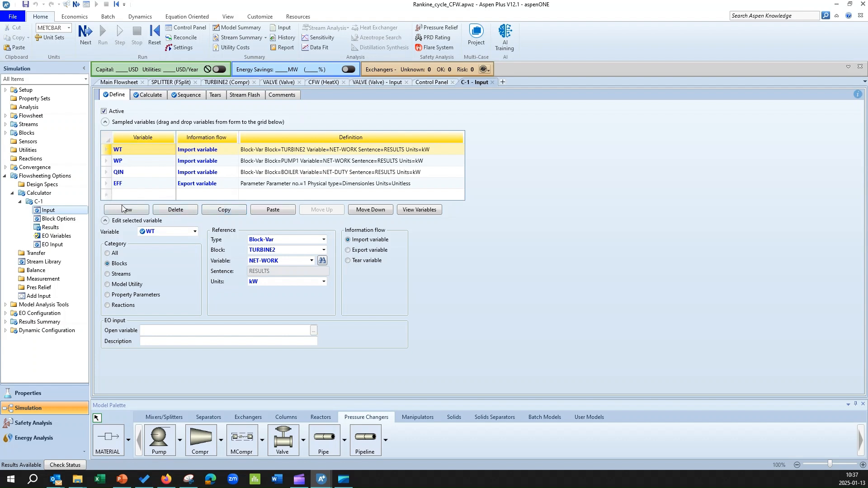
left_click(108, 199)
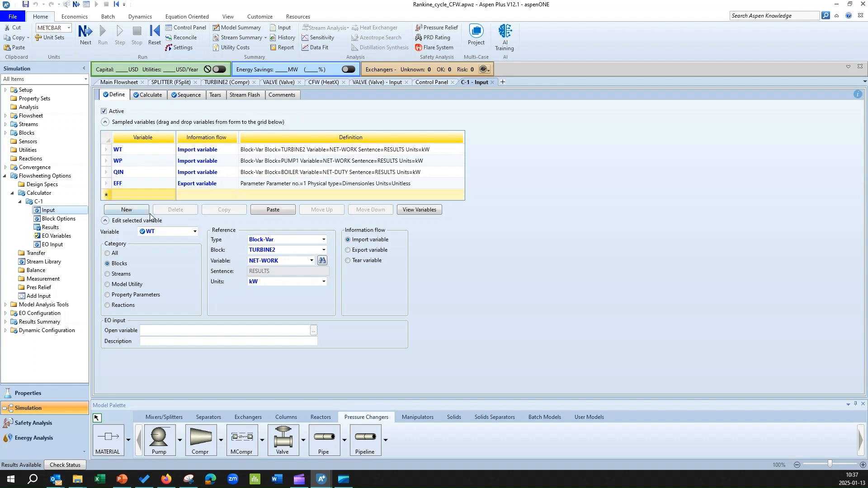
left_click(272, 209)
left_click(134, 196)
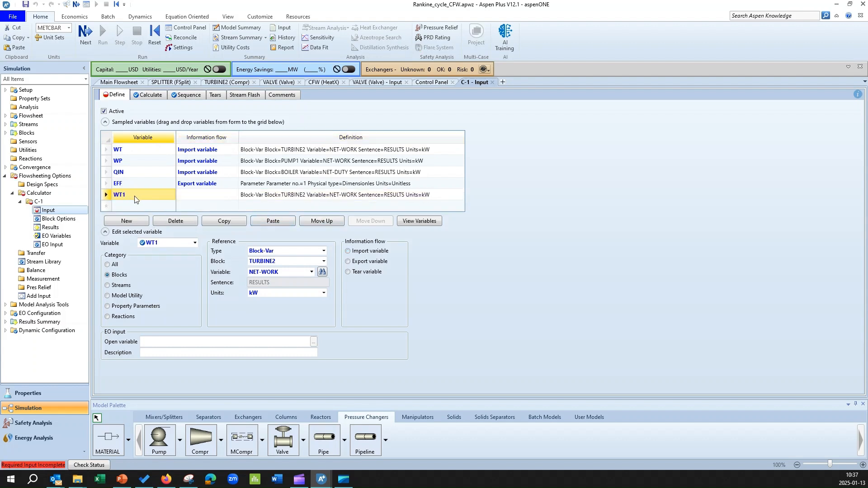
Rename the duplicated calculator variable WT2 and the original WT variable WT1
left_click(129, 153)
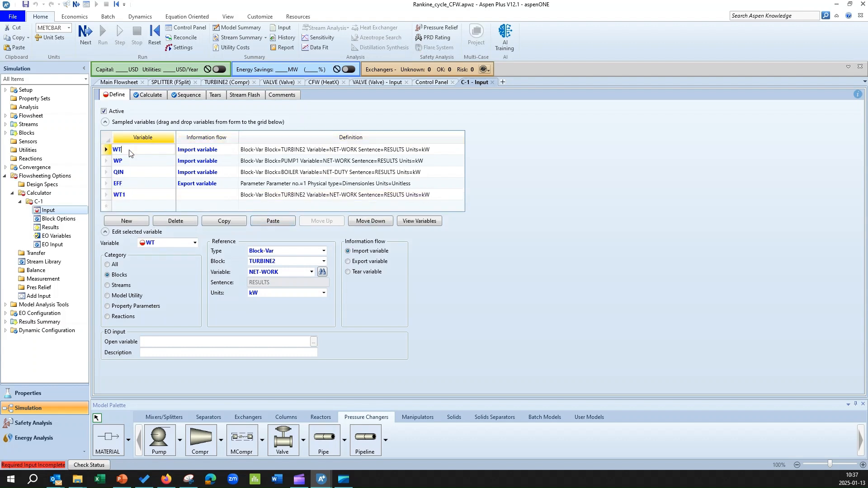
left_click(132, 198)
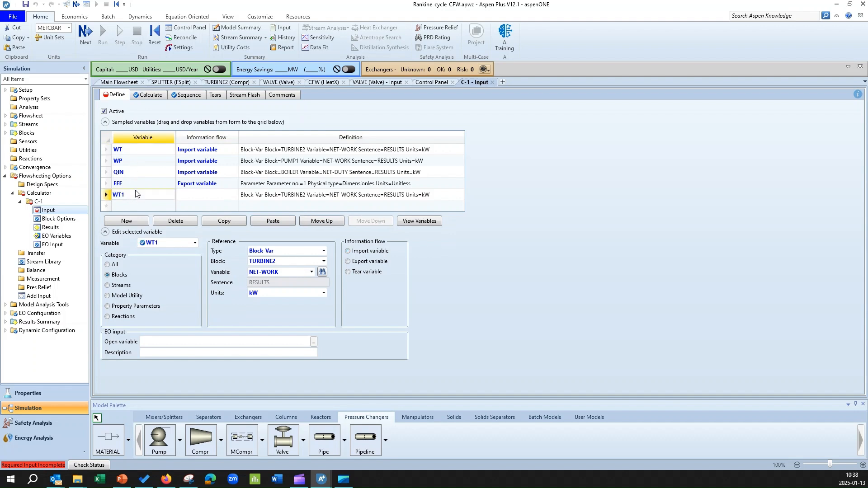
left_click(128, 153)
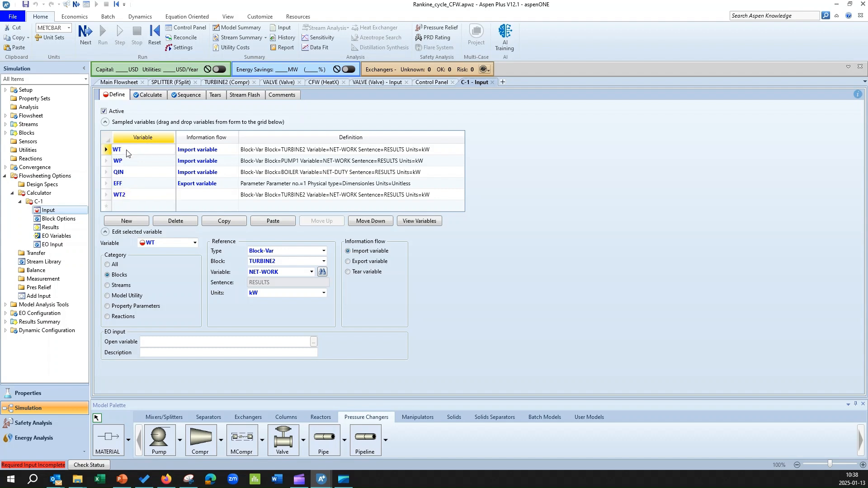
Change the block referenced by the WT1 variable to TURBINE1
left_click(107, 150)
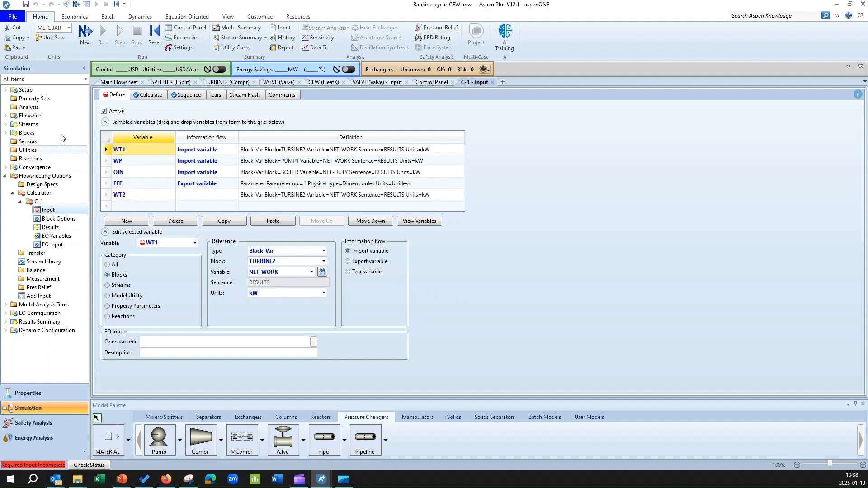
left_click(323, 261)
left_click(288, 314)
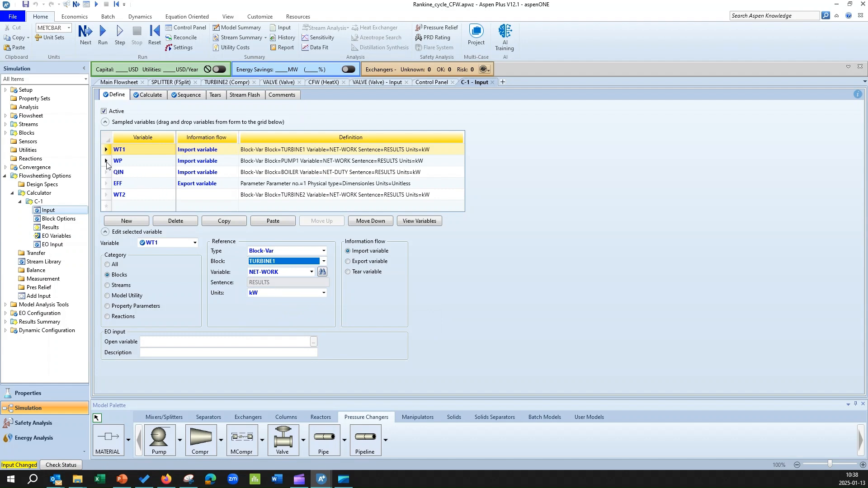
Set the WT2 variable's information flow to Import variable and move it directly below WT1 in the variable list
left_click(107, 195)
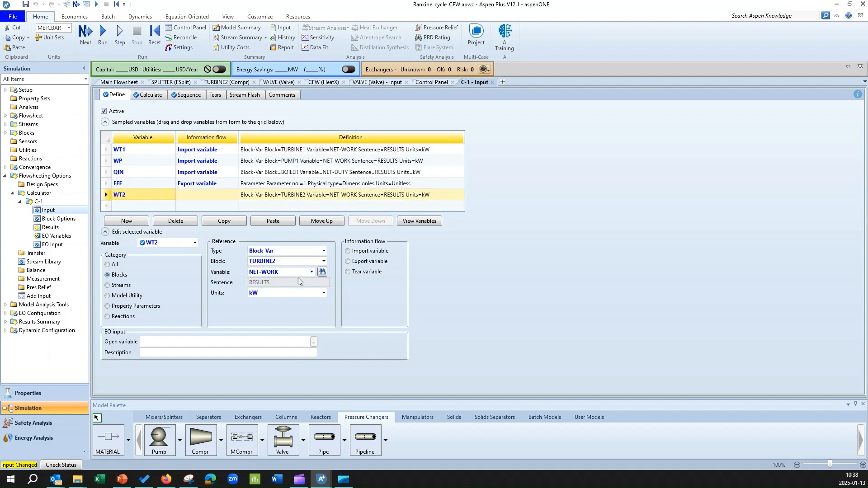
left_click(231, 195)
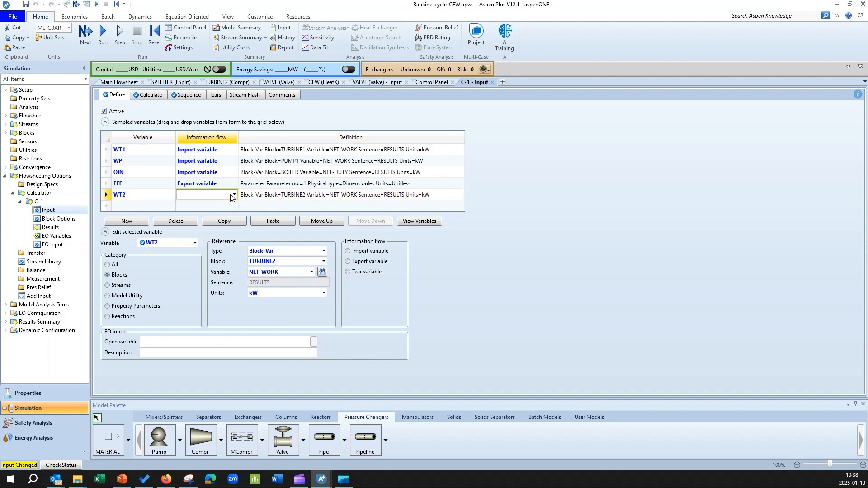
left_click(233, 195)
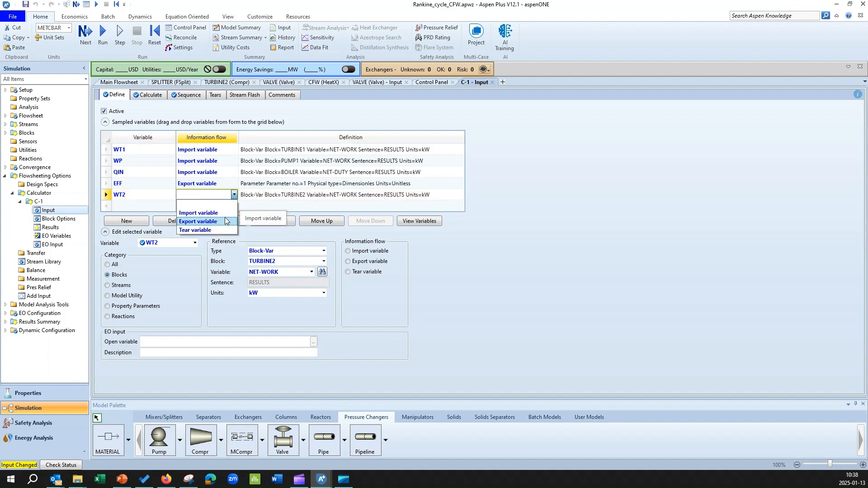
left_click(227, 213)
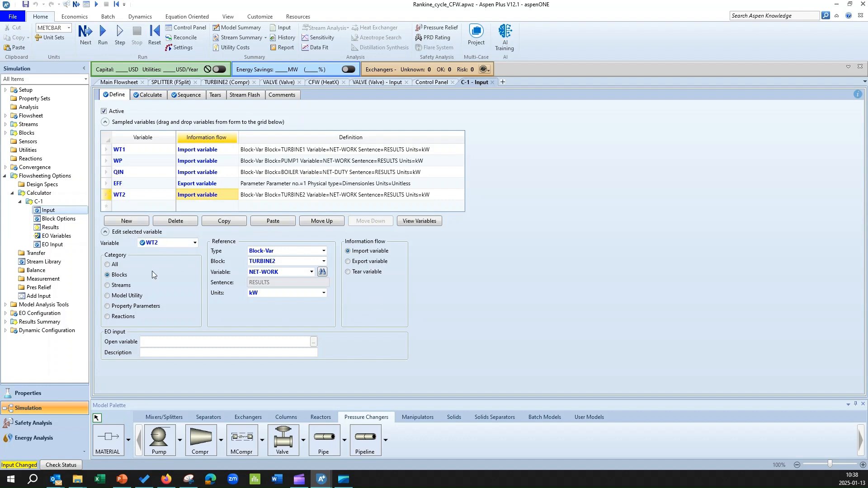
left_click(321, 221)
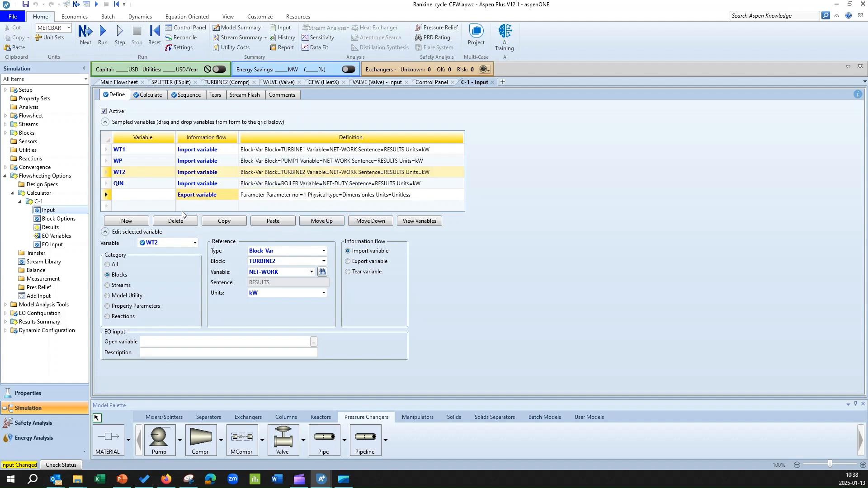
left_click(329, 224)
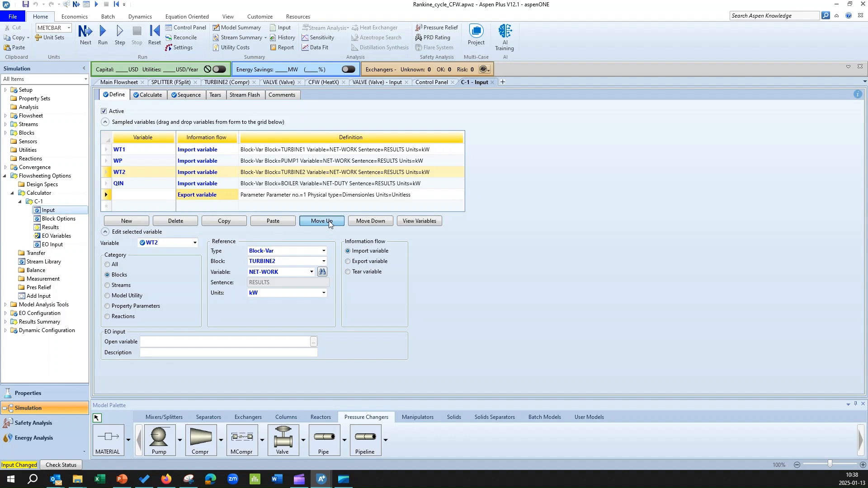
left_click(151, 201)
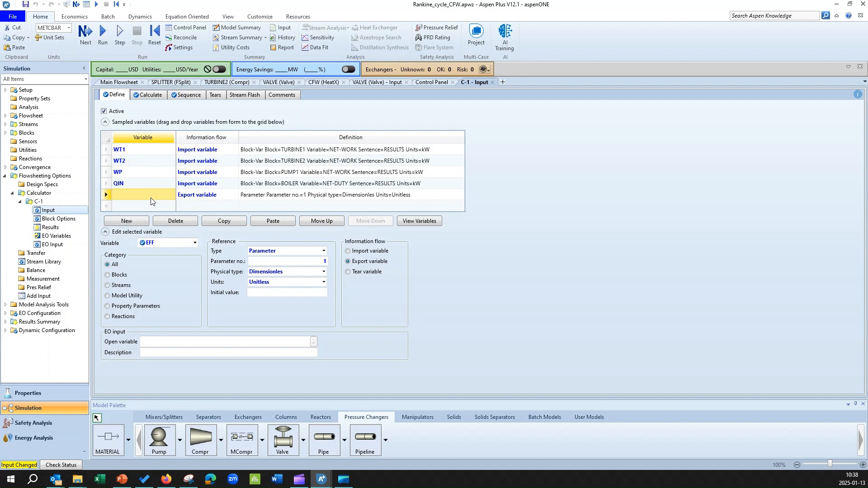
left_click(151, 95)
left_click(116, 95)
left_click(105, 195)
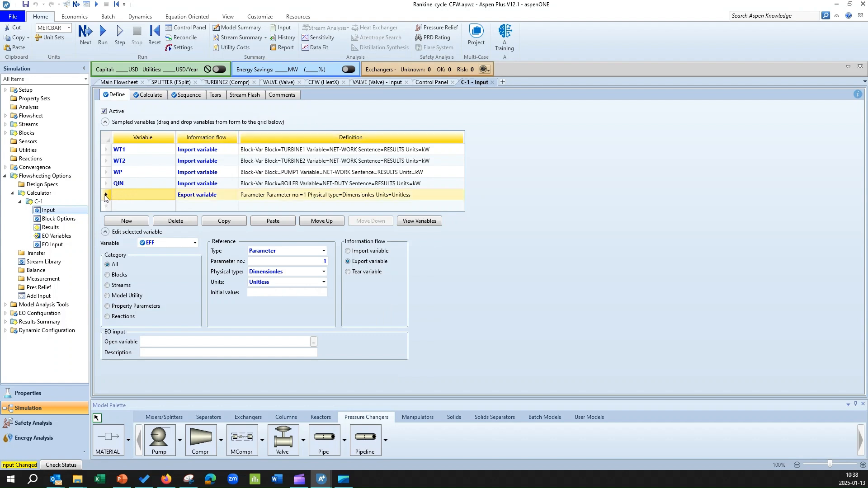
left_click(149, 194)
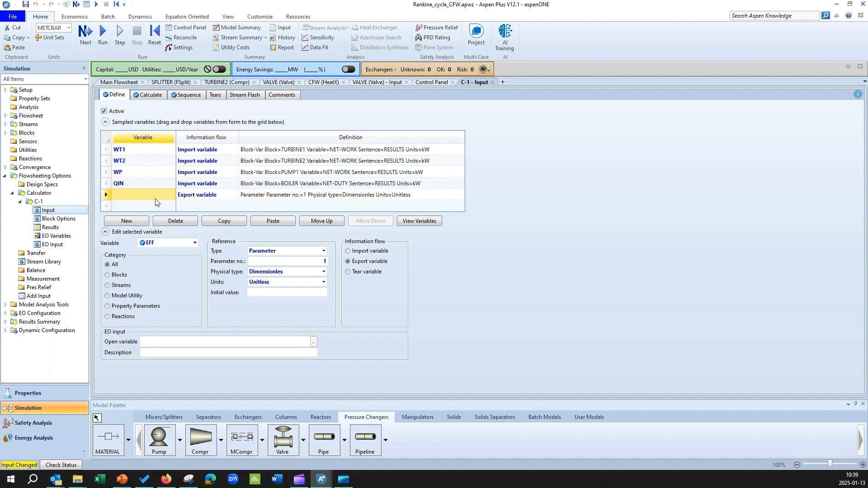
Delete the export variable row with the blank name and create a new calculator variable named EFF
left_click(105, 195)
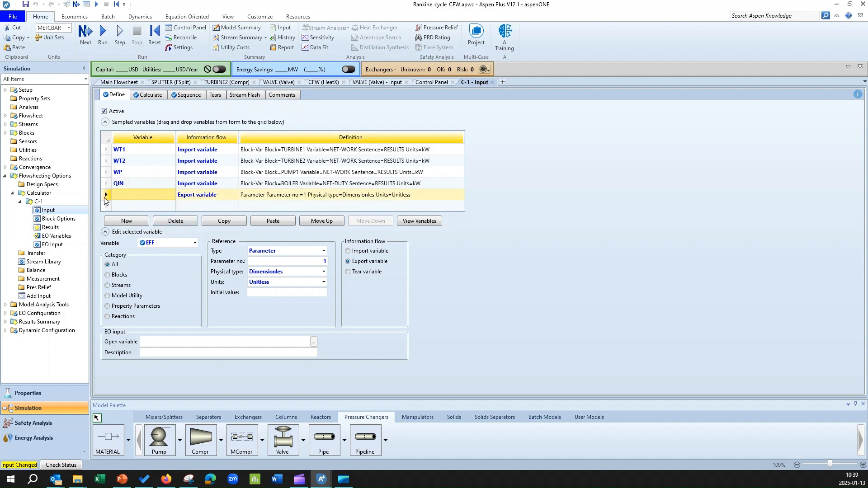
left_click(175, 221)
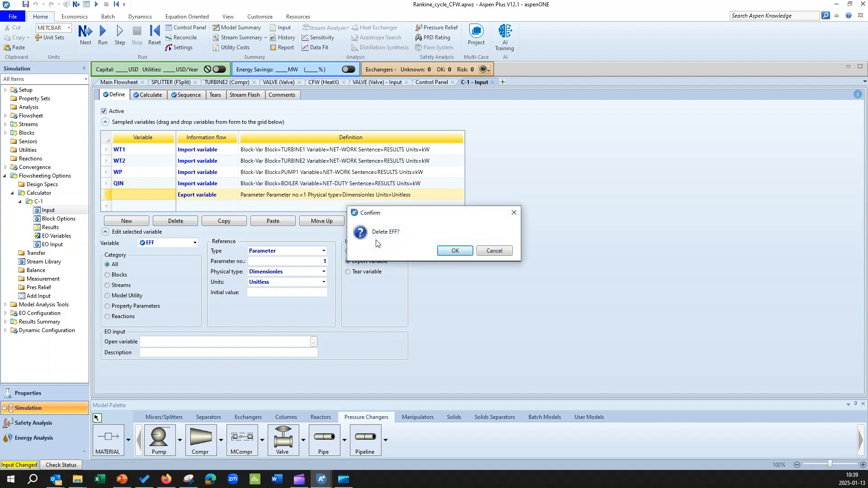
left_click(456, 252)
left_click(111, 210)
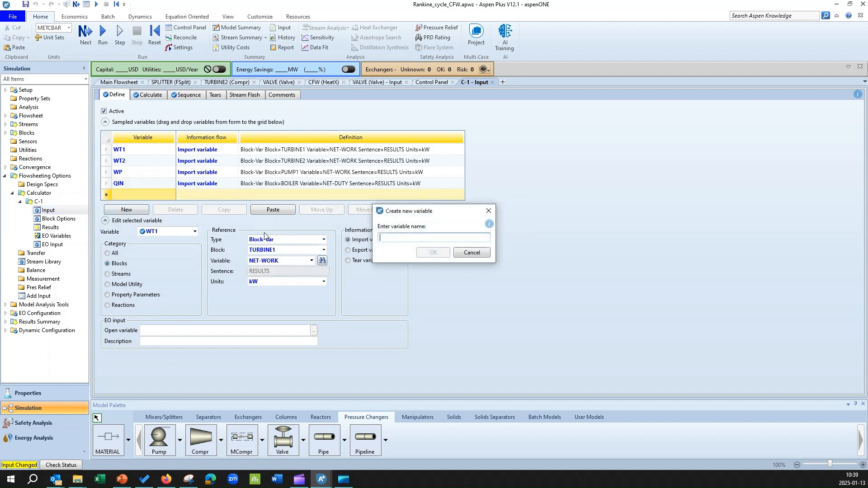
type("EFF")
left_click(438, 255)
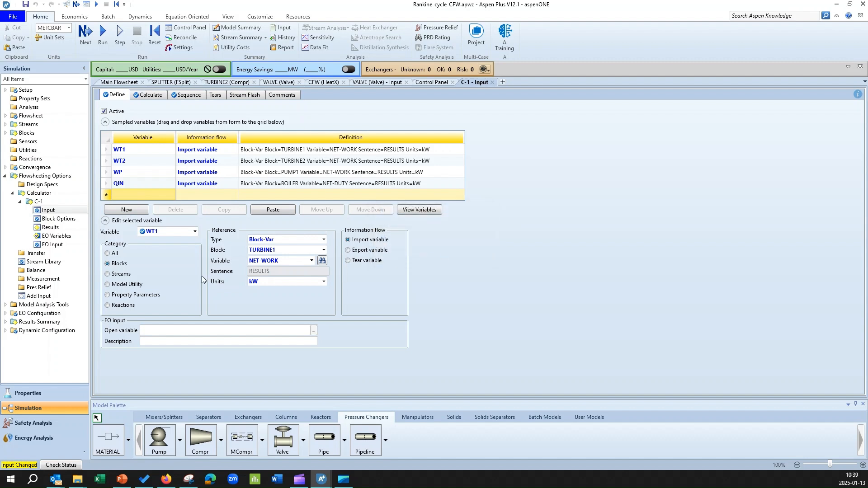
Define EFF as an export variable of type Parameter, with parameter number 1 and physical type Dimensionles
left_click(324, 250)
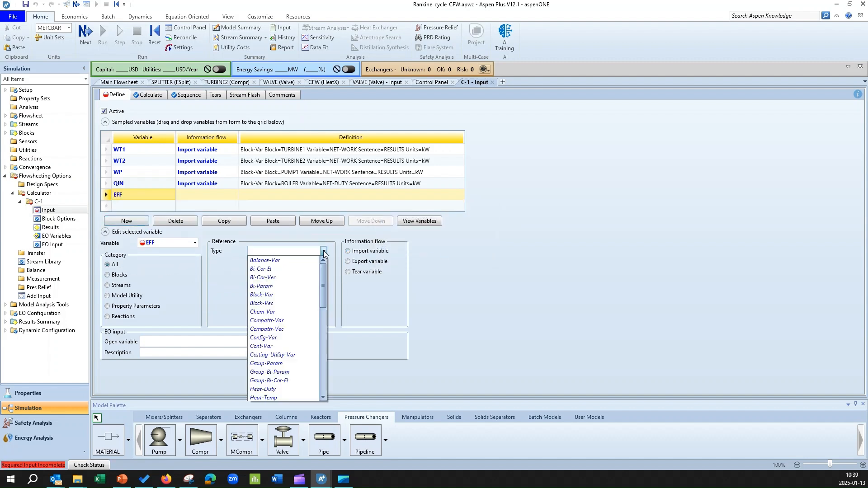
scroll(298, 334, "down", 3)
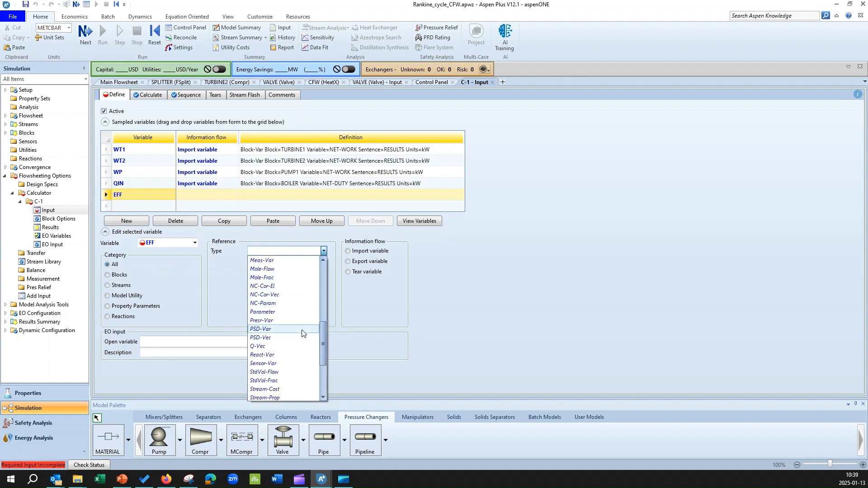
left_click(289, 337)
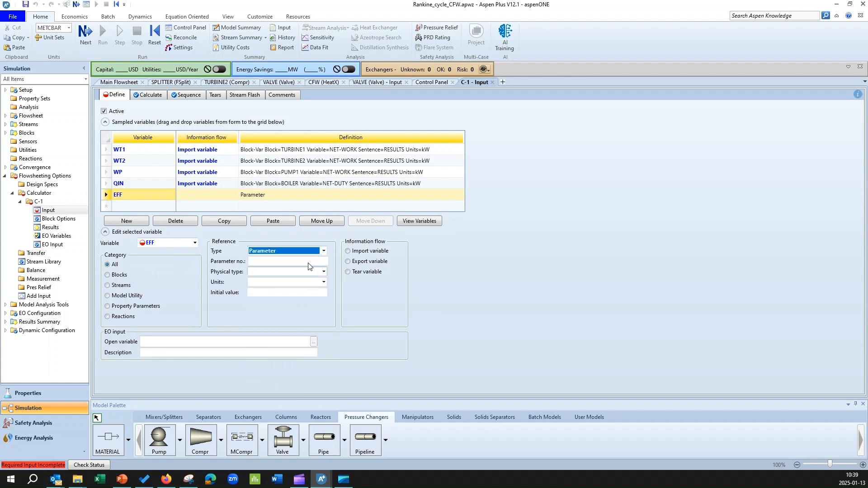
left_click(318, 262)
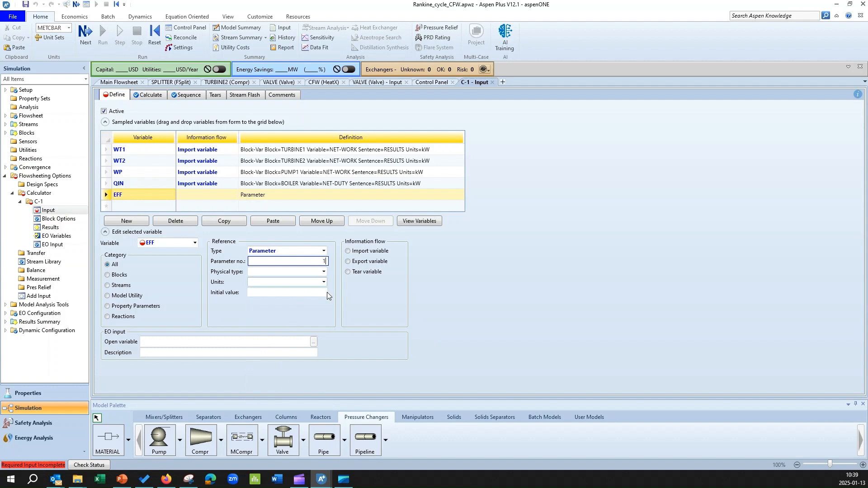
type("1")
left_click(324, 271)
scroll(285, 348, "down", 3)
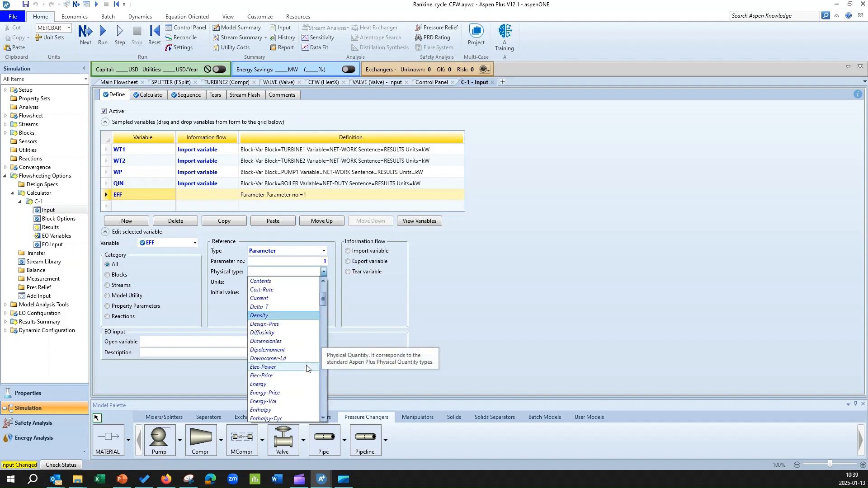
left_click(293, 335)
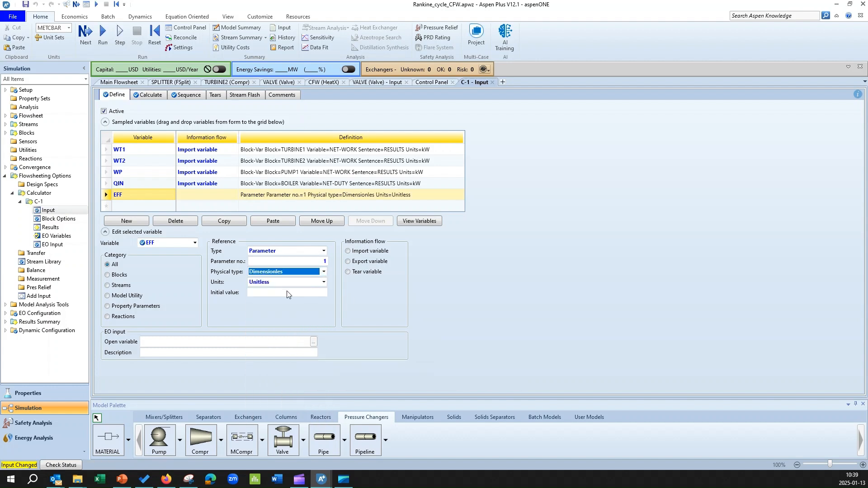
left_click(348, 262)
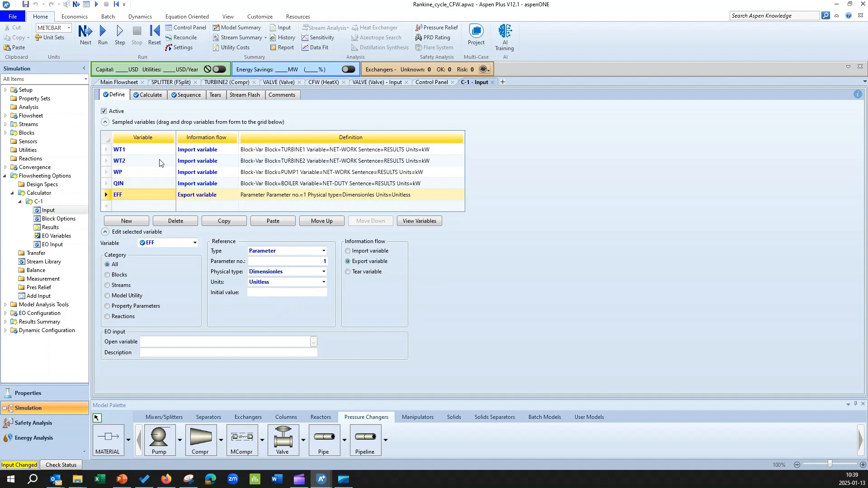
Update calculator C-1's Fortran efficiency statement to use both WT1 and WT2 instead of WT, and check its execution sequence
left_click(148, 97)
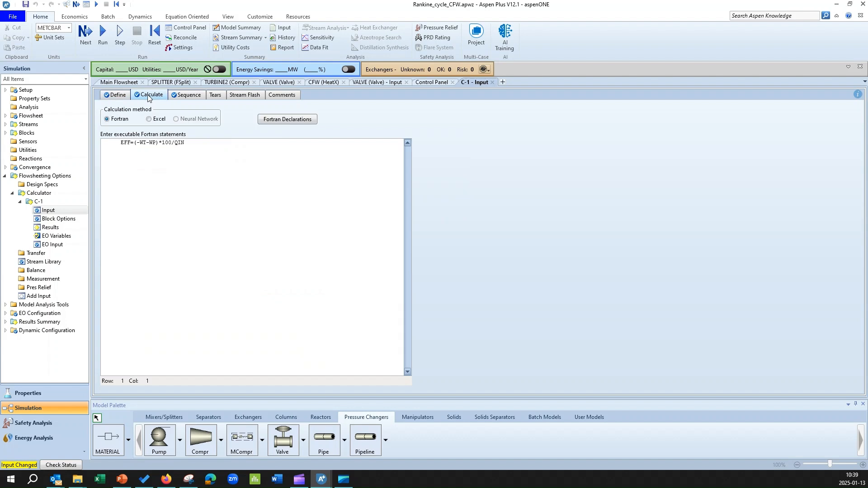
left_click(146, 142)
type("1 ")
type("WT2")
left_click(190, 96)
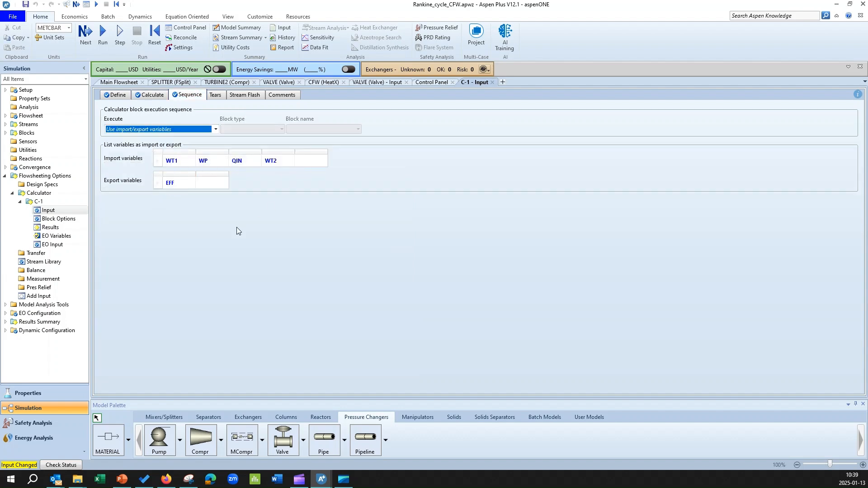
Reinitialize the whole simulation and run it again
left_click(156, 40)
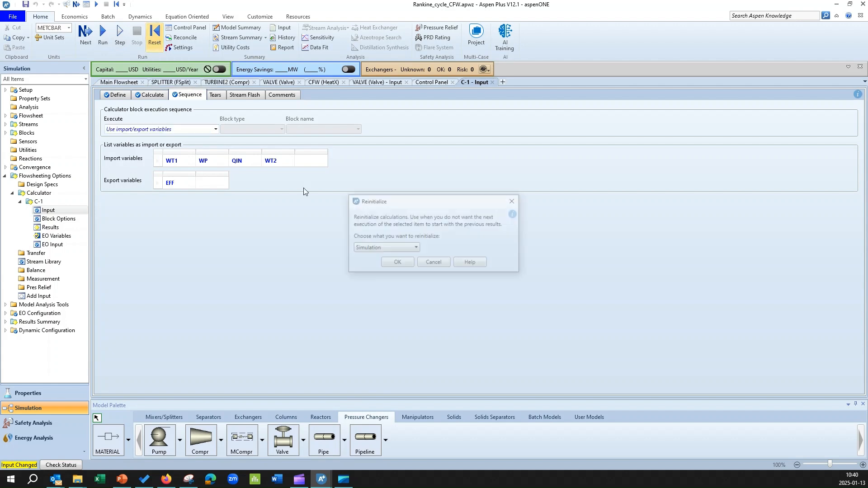
left_click(390, 263)
left_click(485, 250)
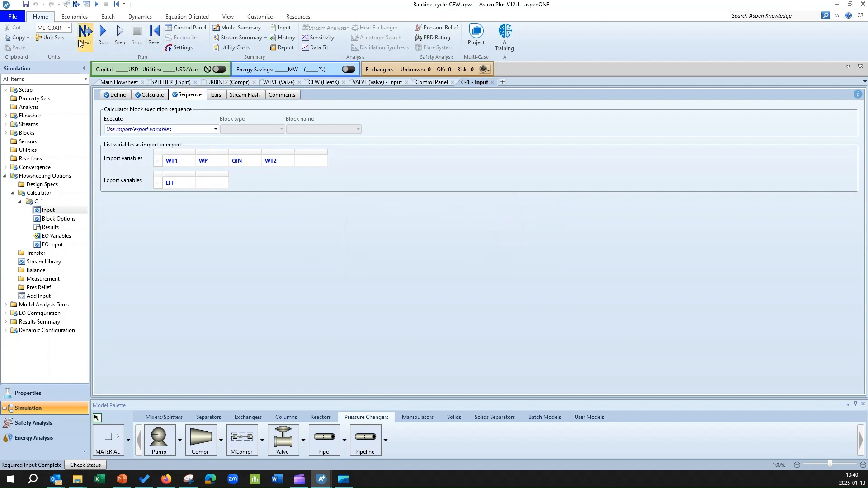
left_click(493, 257)
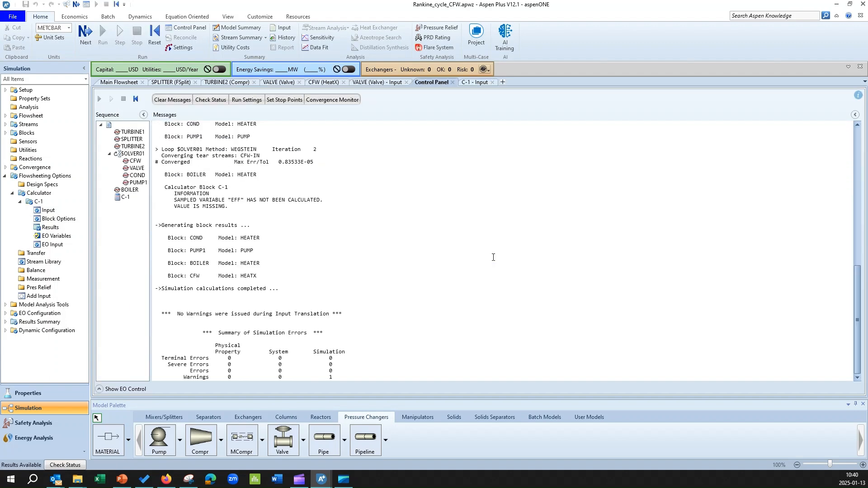
Examine the variable values in calculator C-1's results, especially EFF, and return to the main flowsheet
left_click(51, 227)
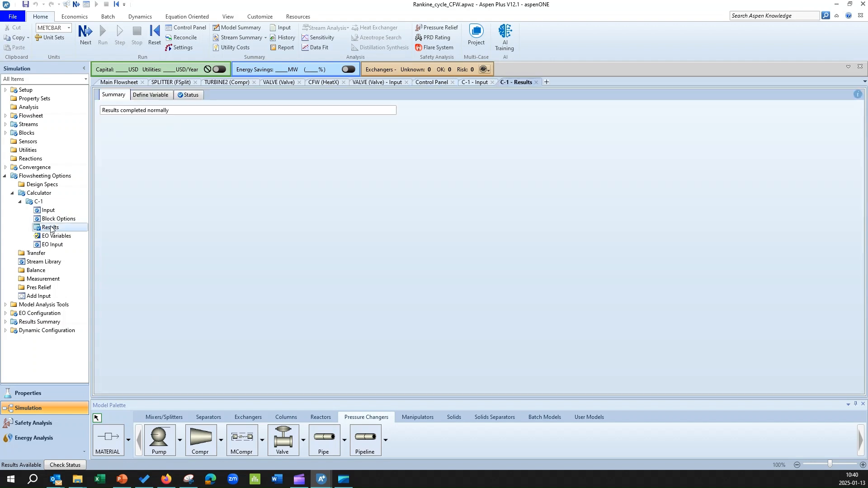
left_click(156, 96)
left_click(103, 154)
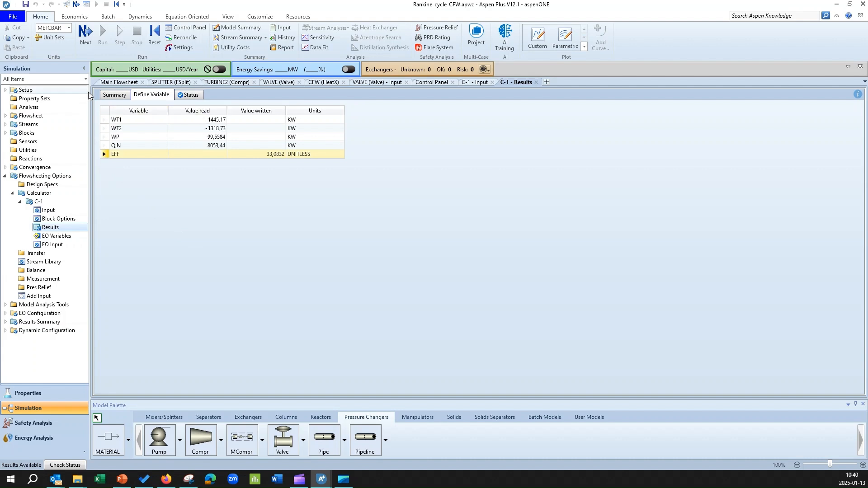
left_click(123, 82)
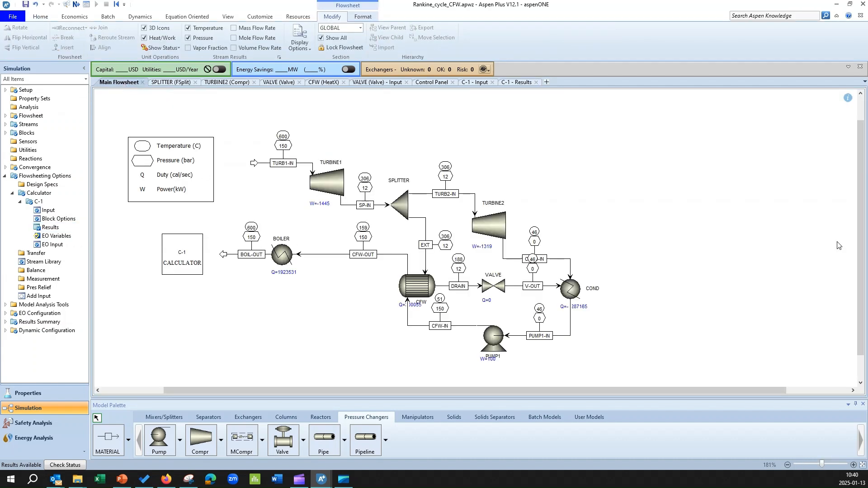